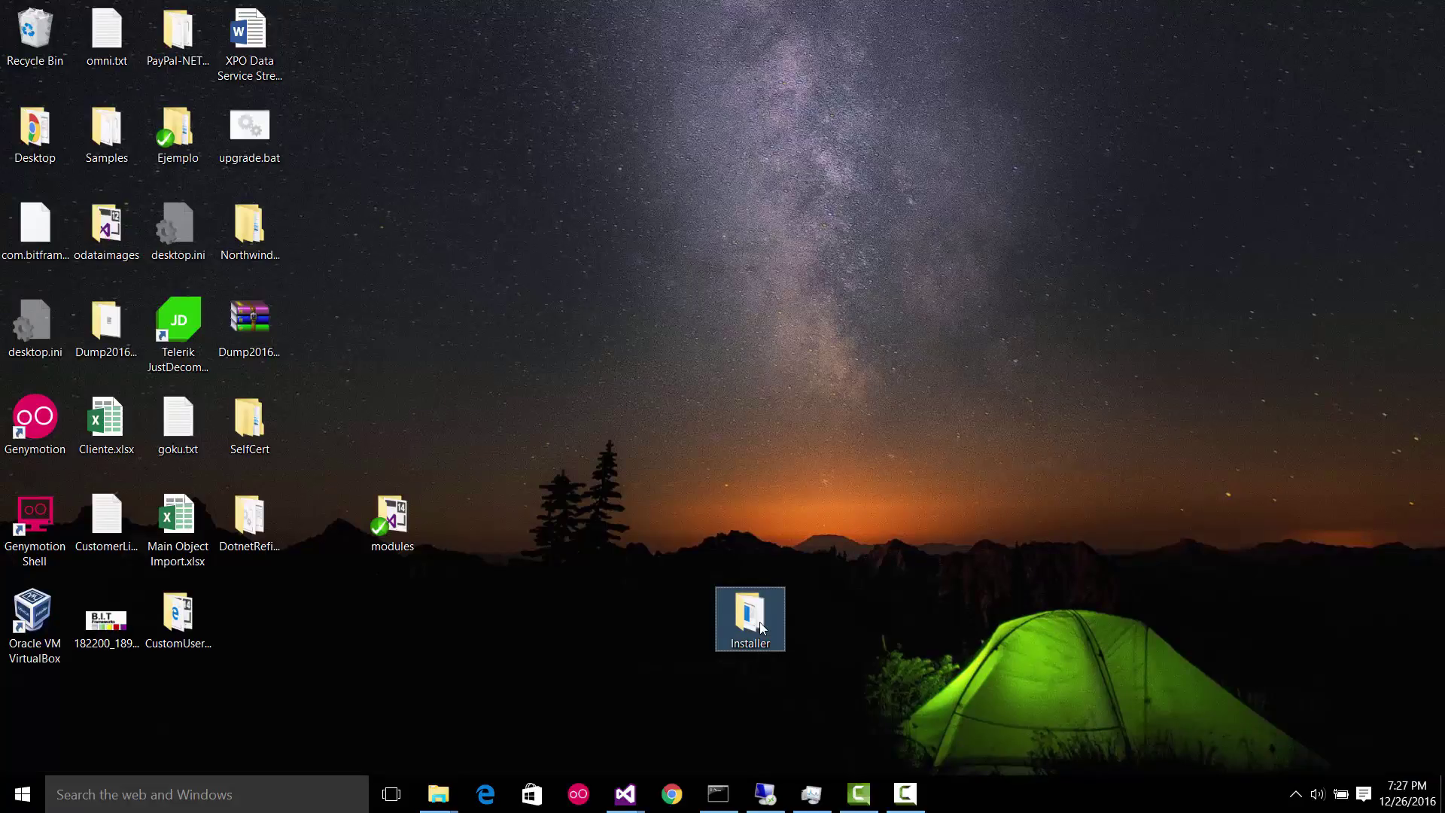
Open the Installer folder from the desktop and maximize its window.
double_click(760, 623)
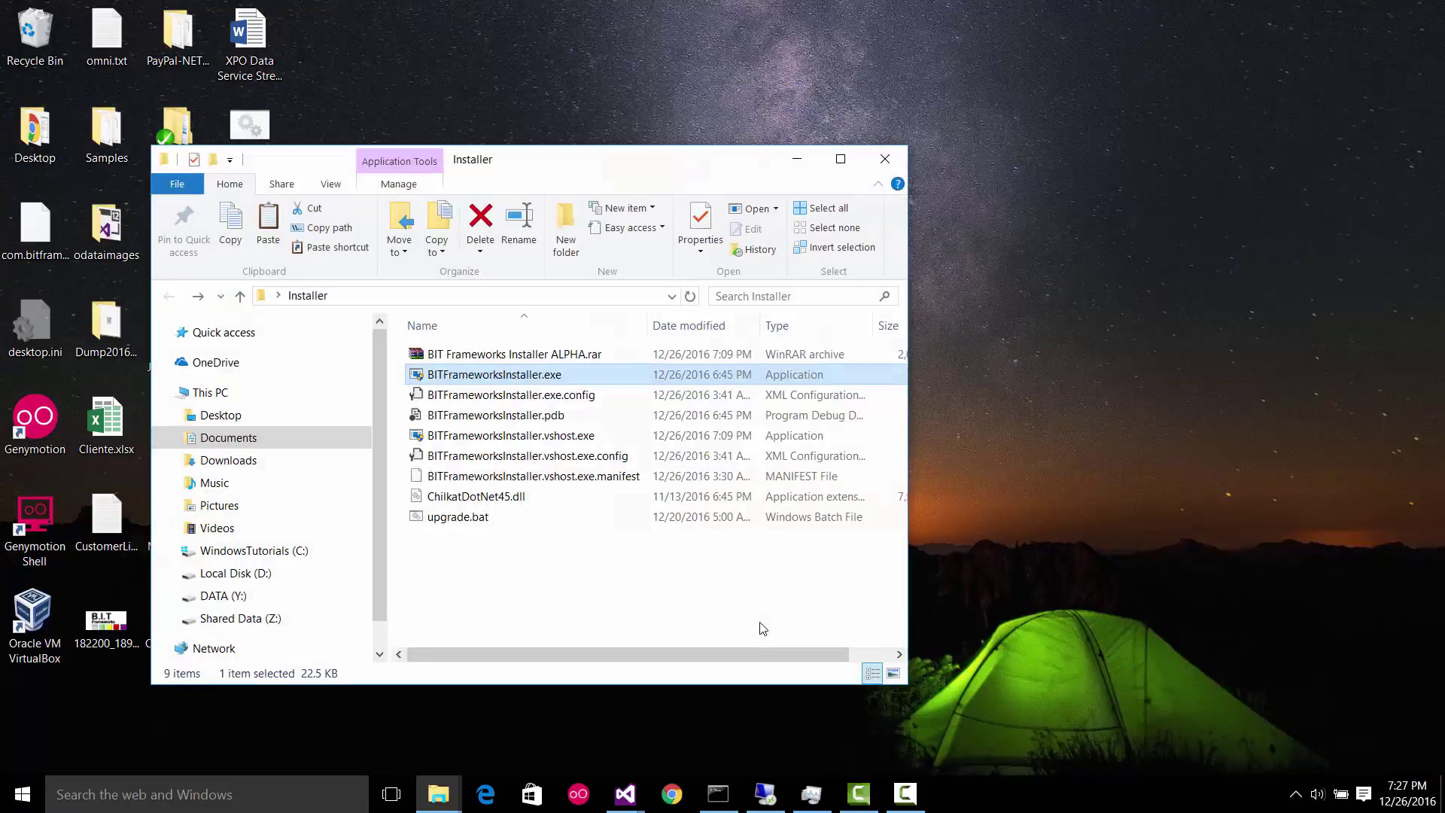
left_click(841, 159)
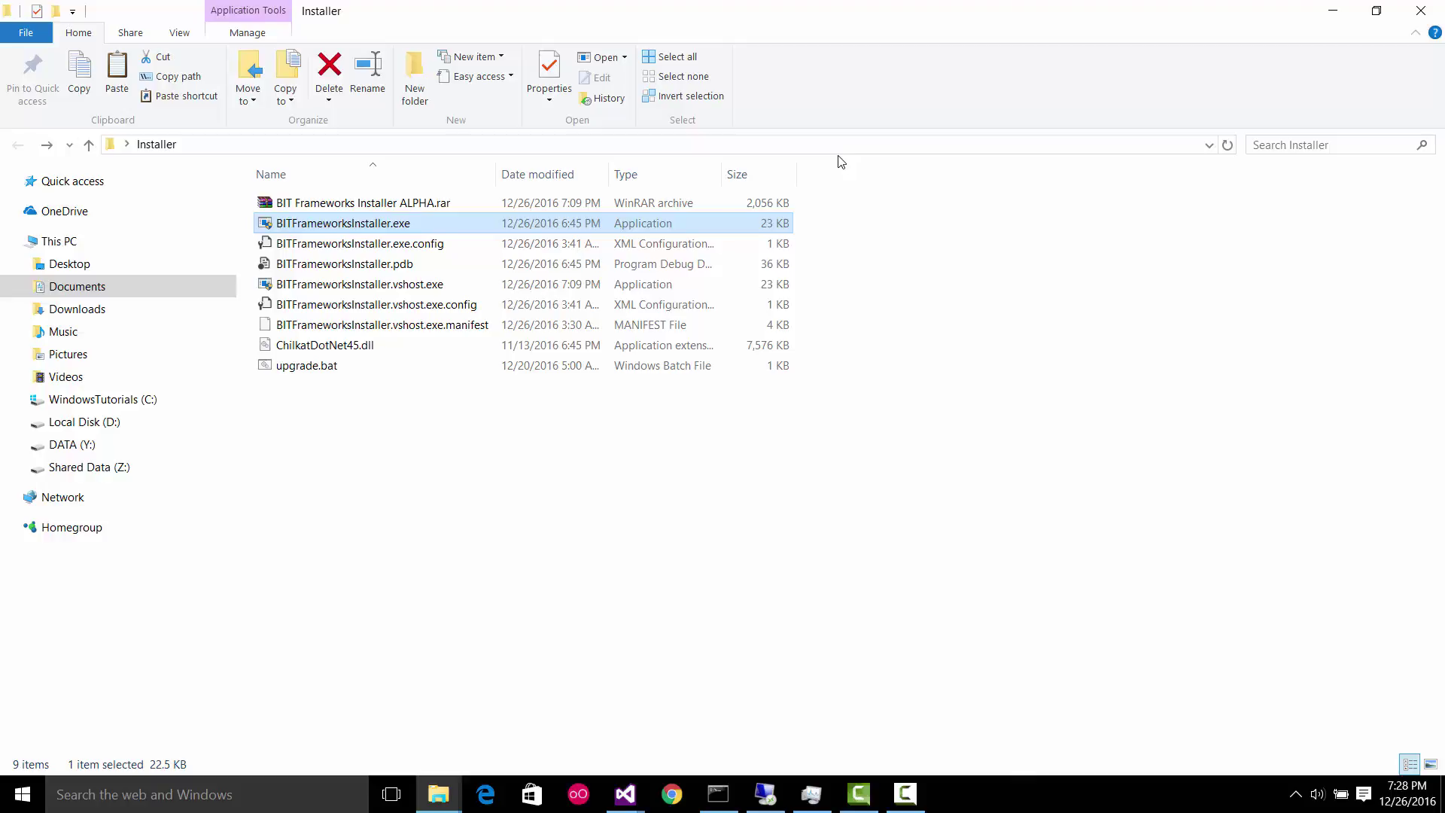
Launch BITFrameworksInstaller.exe from the Installer folder and move its window toward the middle of the screen.
key("Up")
key("Down")
key("Down")
key("Down")
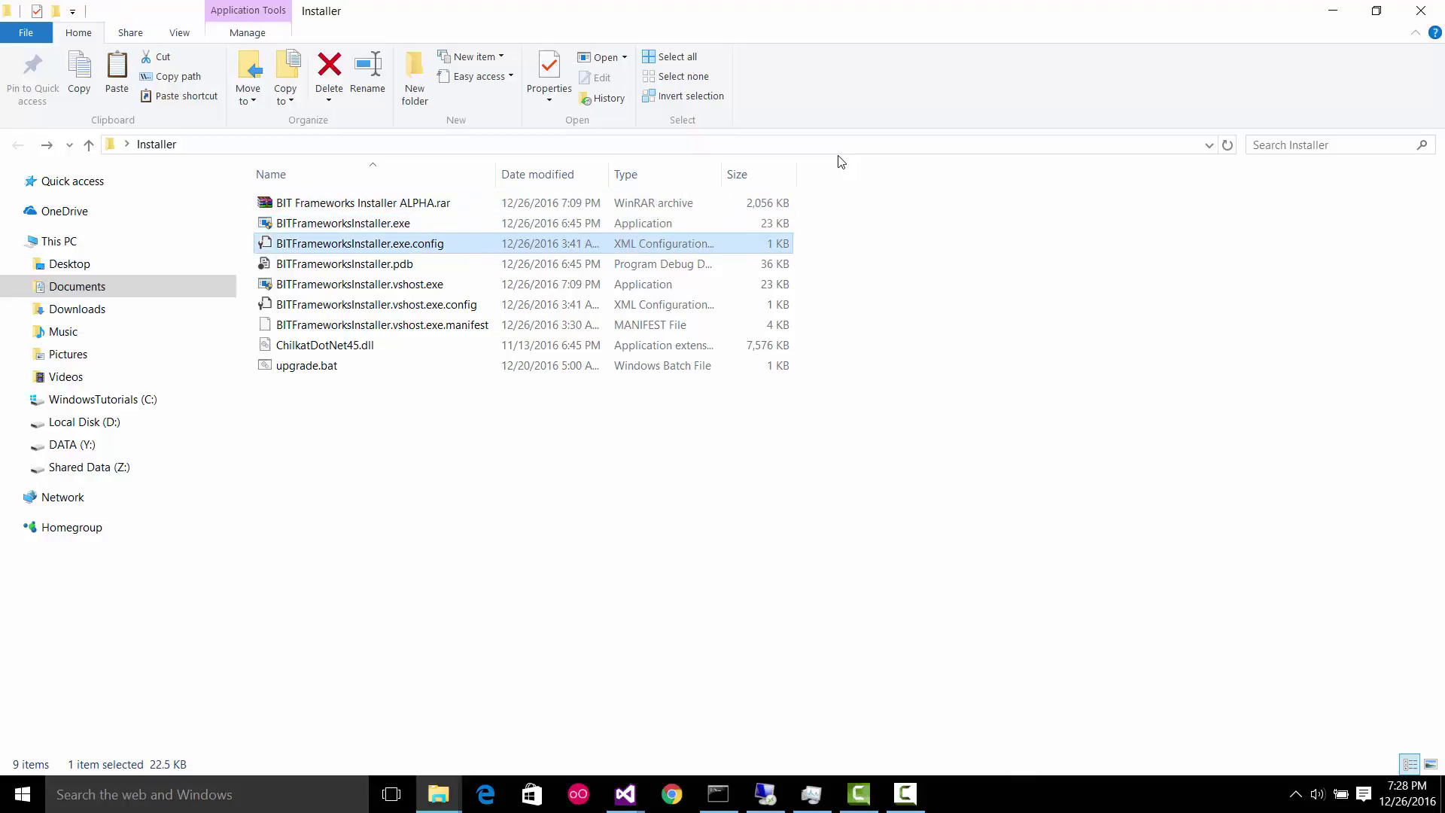
key("End")
key("Up")
key("Up")
key("Up")
key("Up")
key("Up")
key("Up")
key("Up")
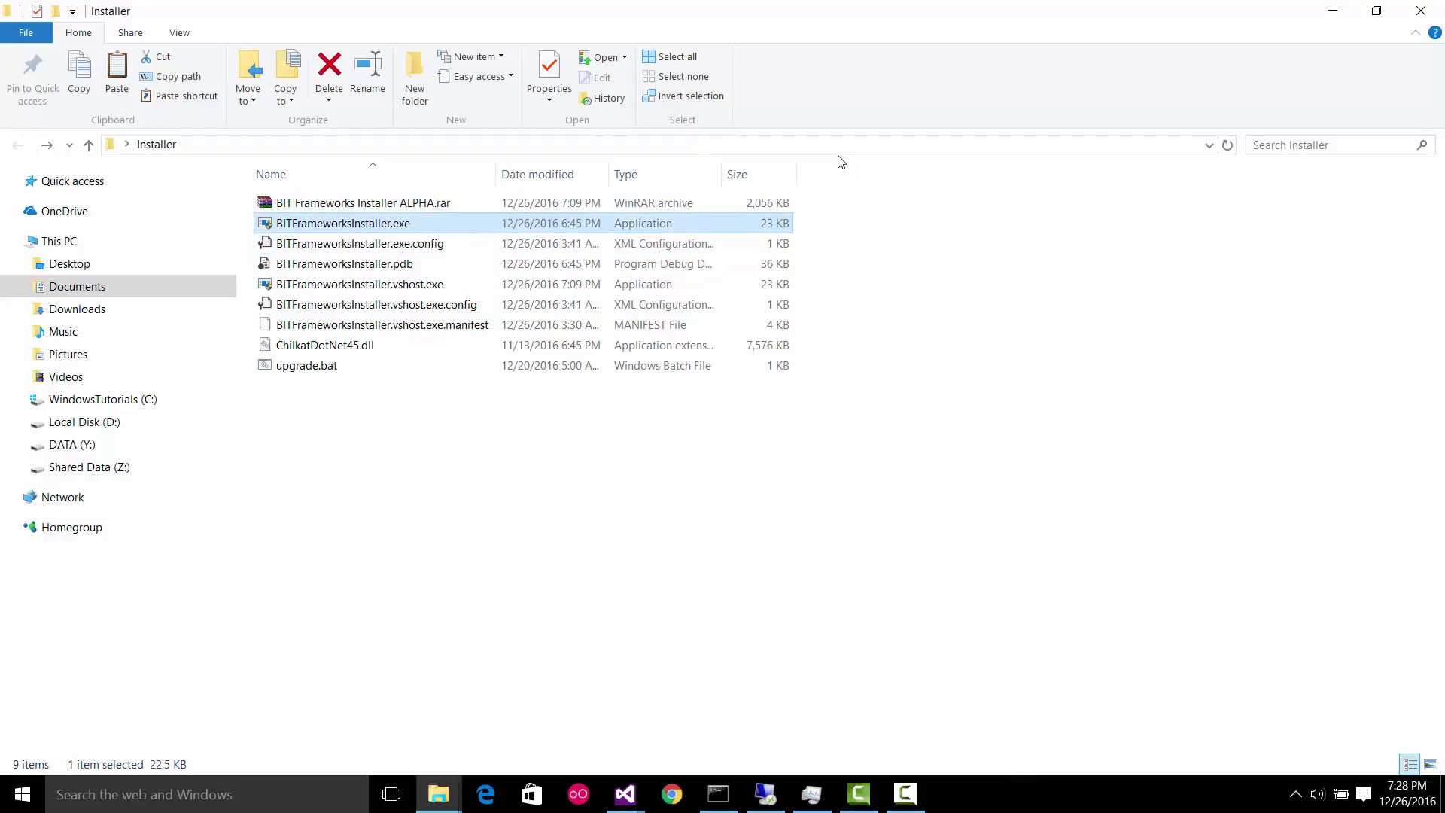
key("End")
key("Up")
key("Up")
key("Up")
key("Up")
key("Up")
key("Up")
key("Up")
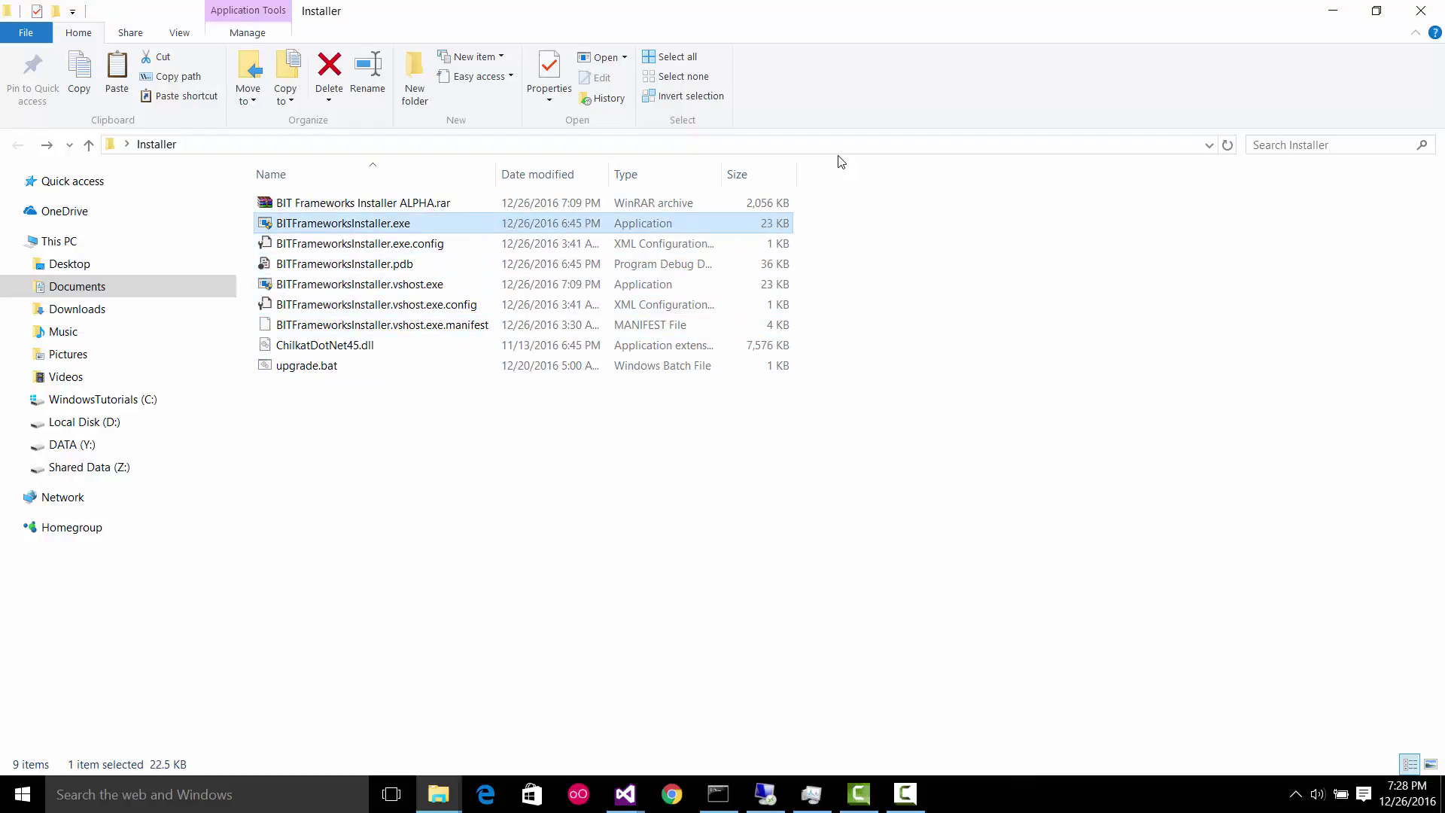
key("Down")
key("Up")
key("Return")
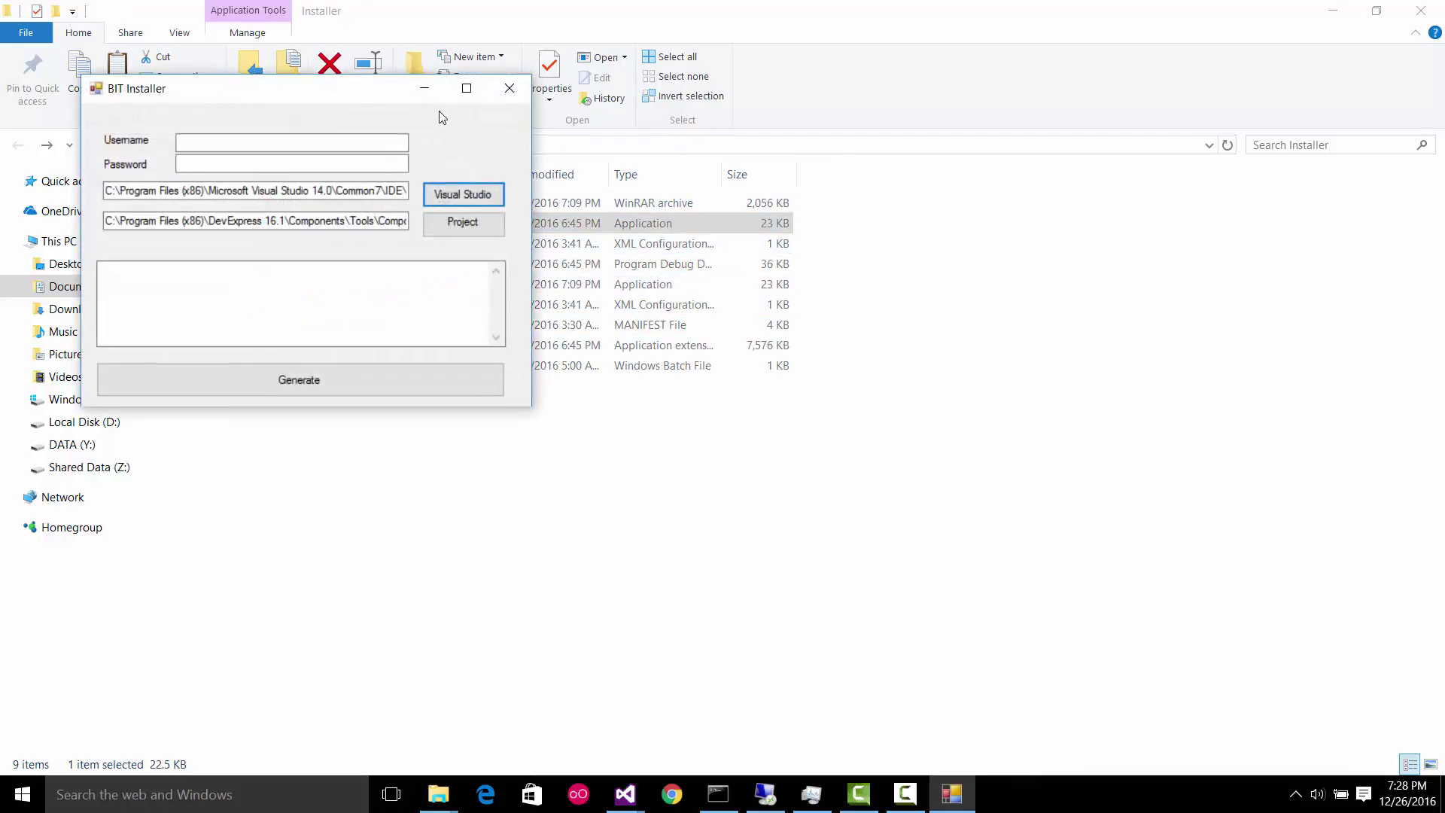
left_click_drag(334, 100, 513, 184)
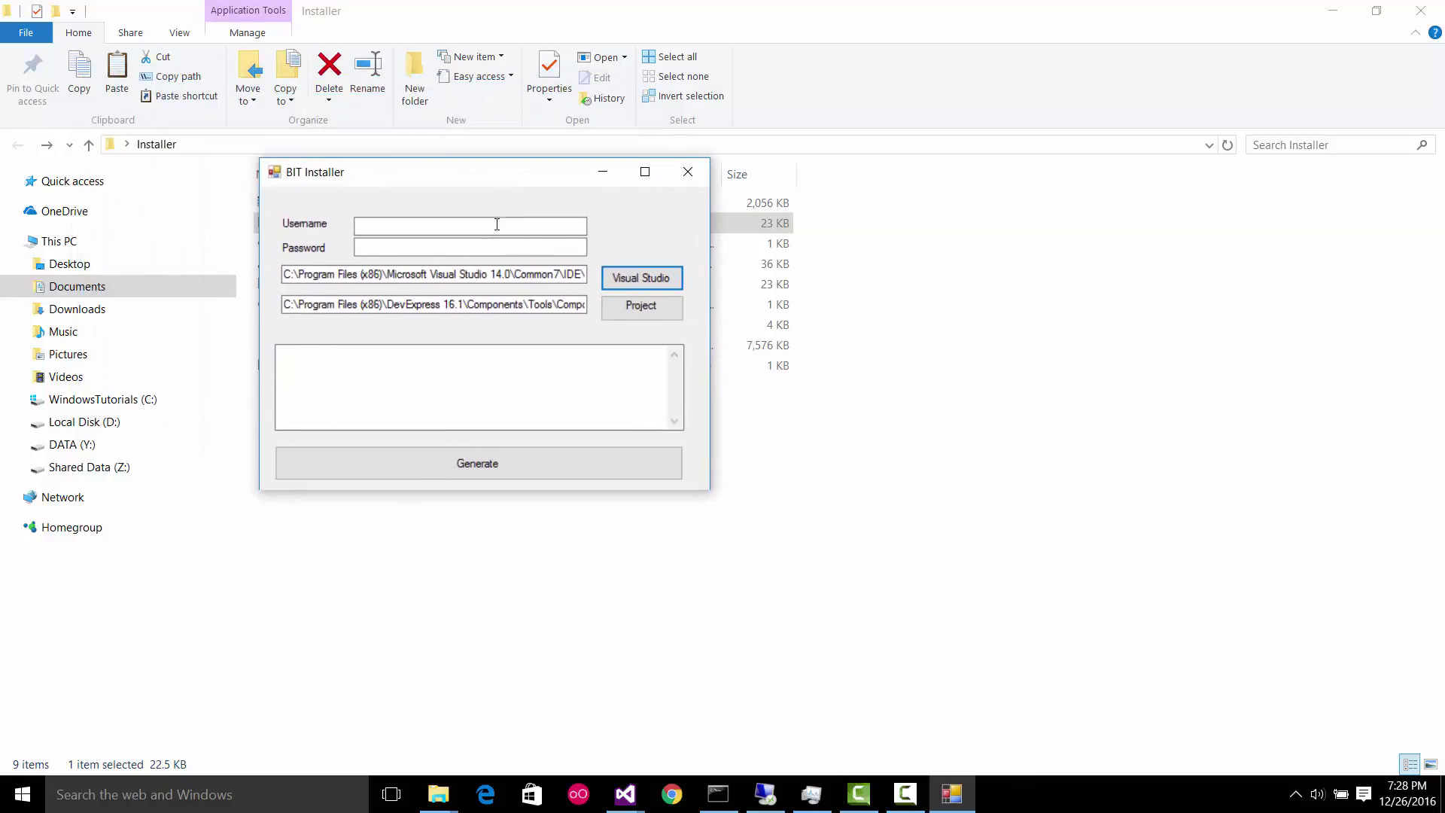
Inspect the Visual Studio devenv.exe path, its file chooser and the DevExpress project converter path without changing them.
left_click_drag(471, 275, 696, 262)
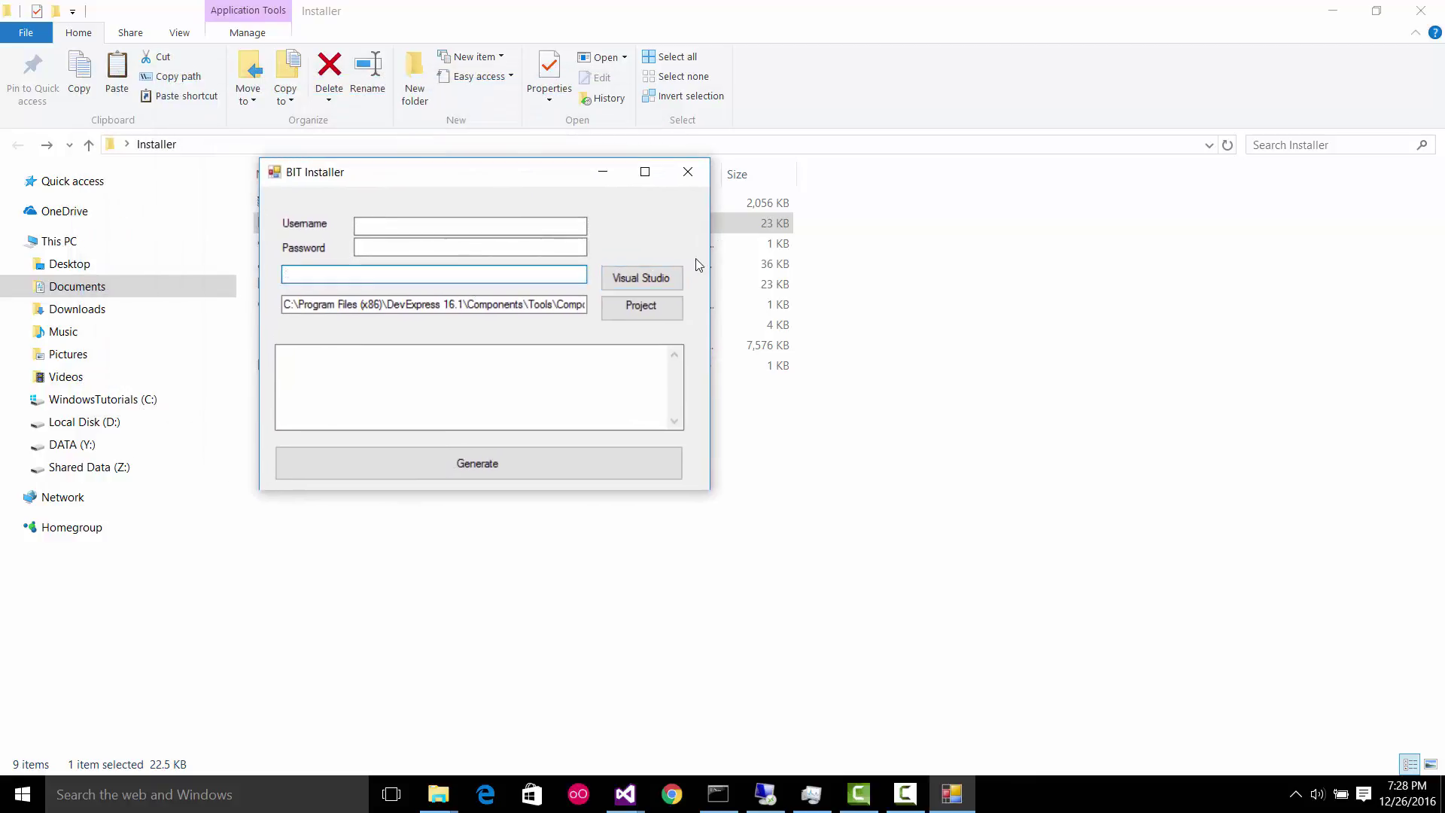
left_click(418, 275)
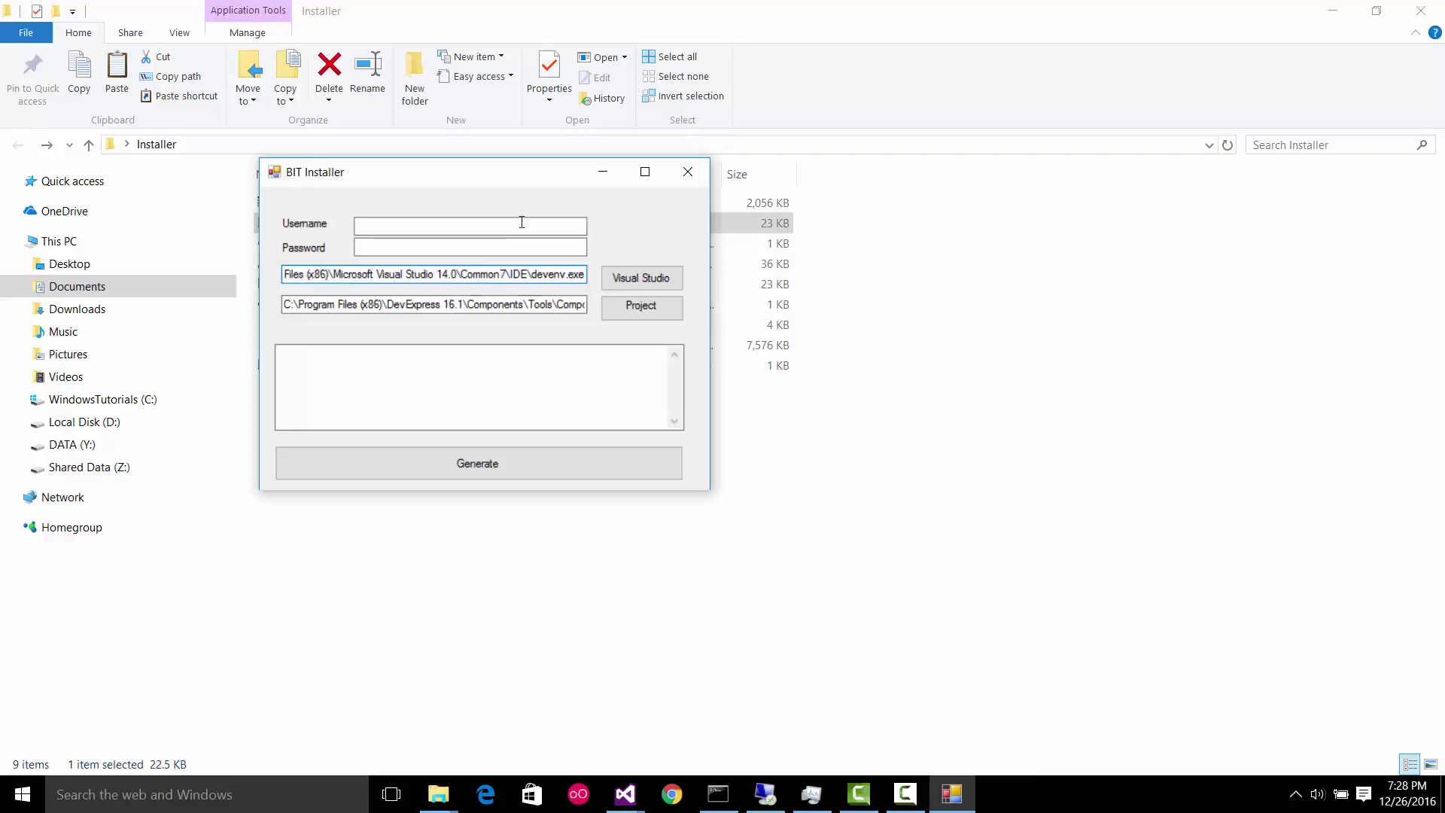
left_click(619, 279)
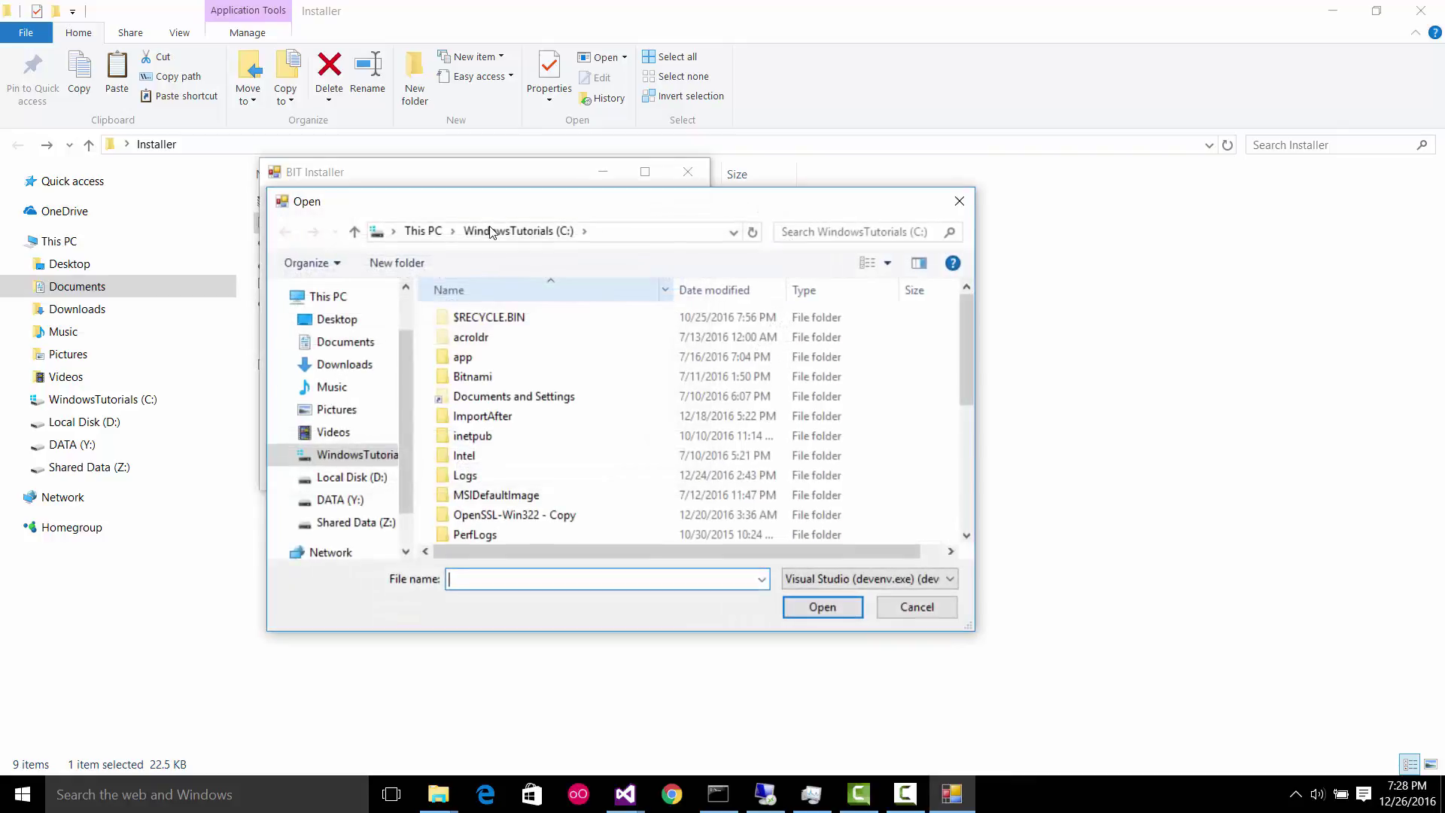
left_click(936, 610)
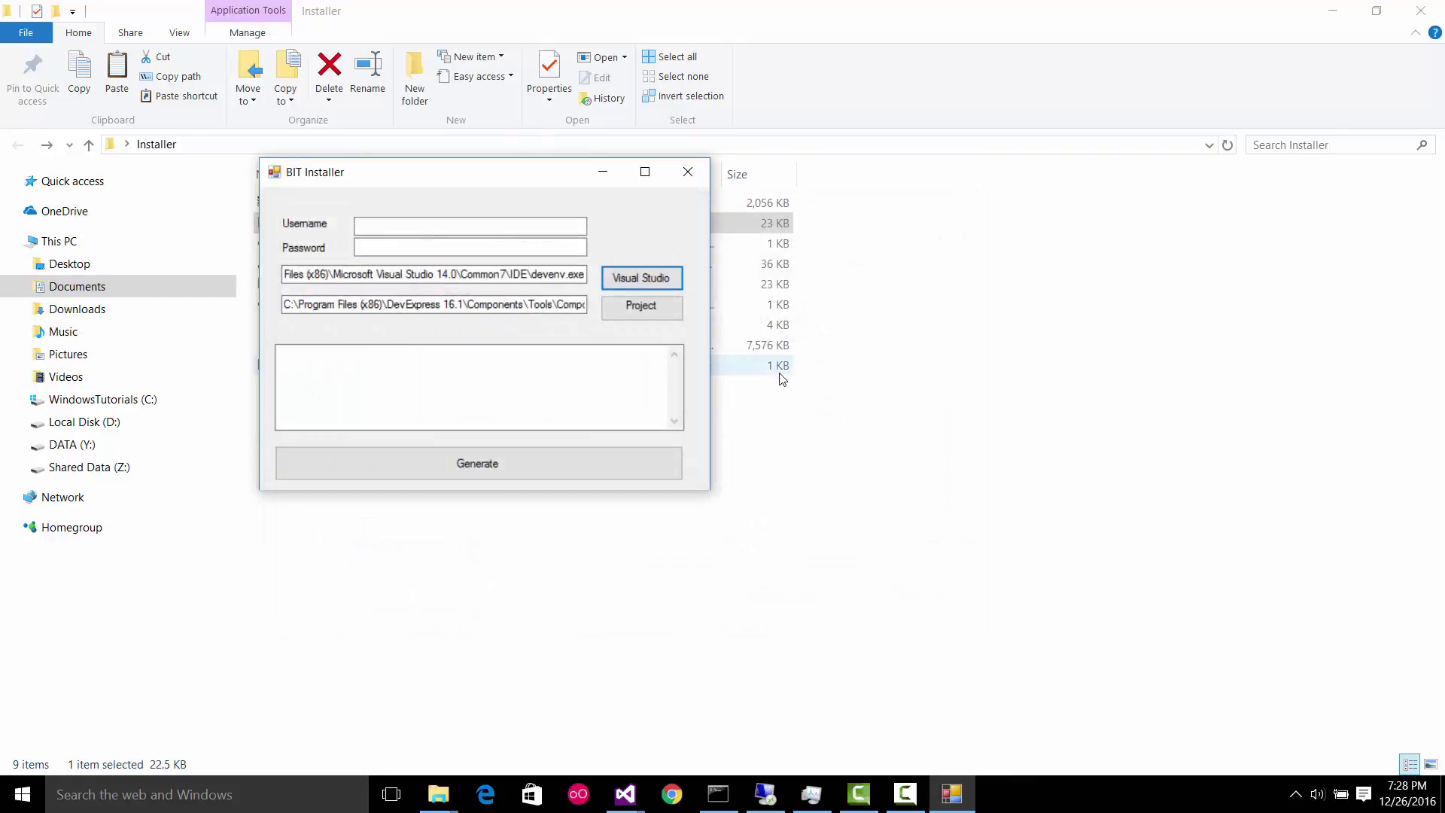
left_click(610, 314)
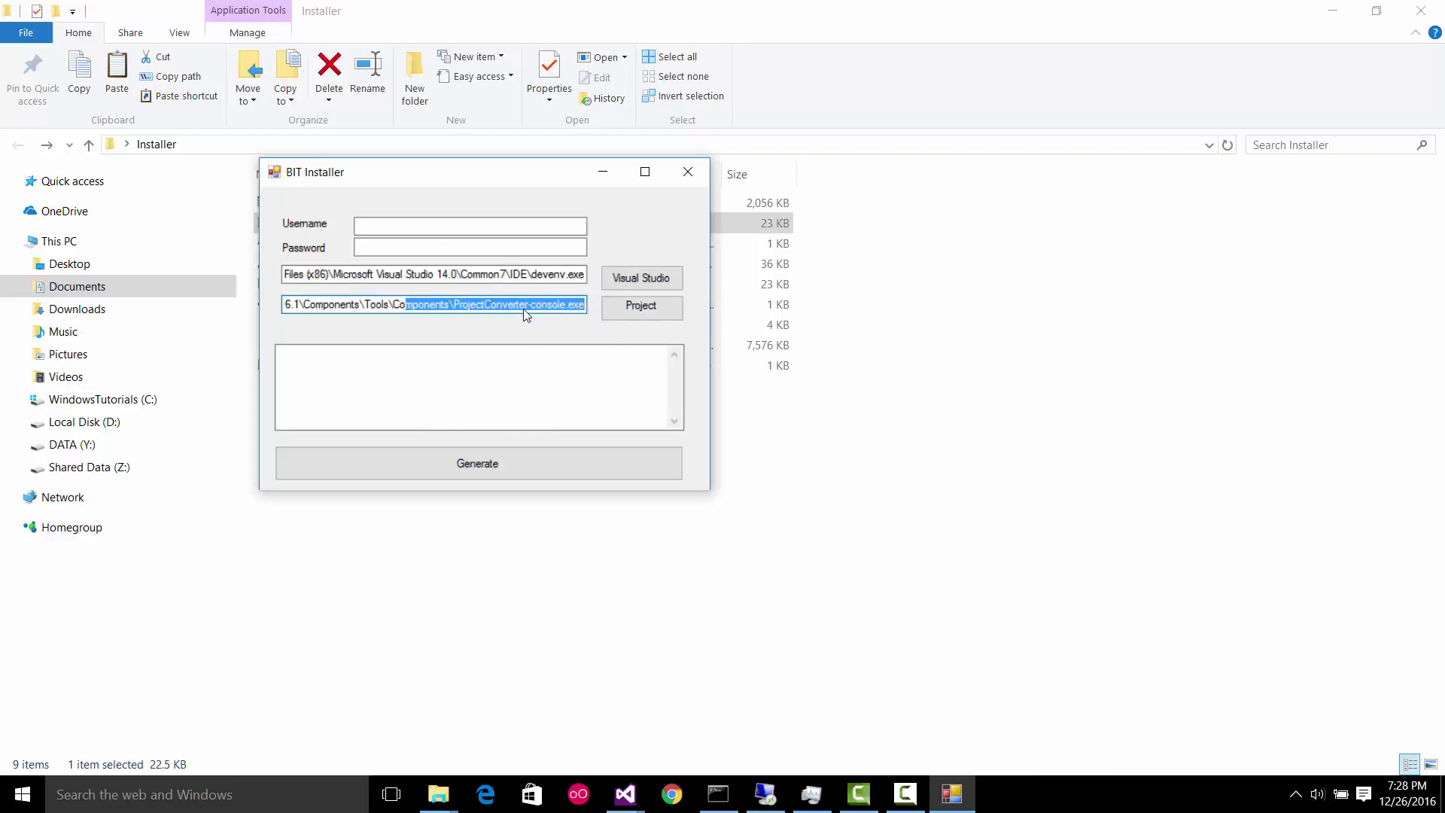
Enter the account username and password in the BIT Installer form.
left_click(493, 228)
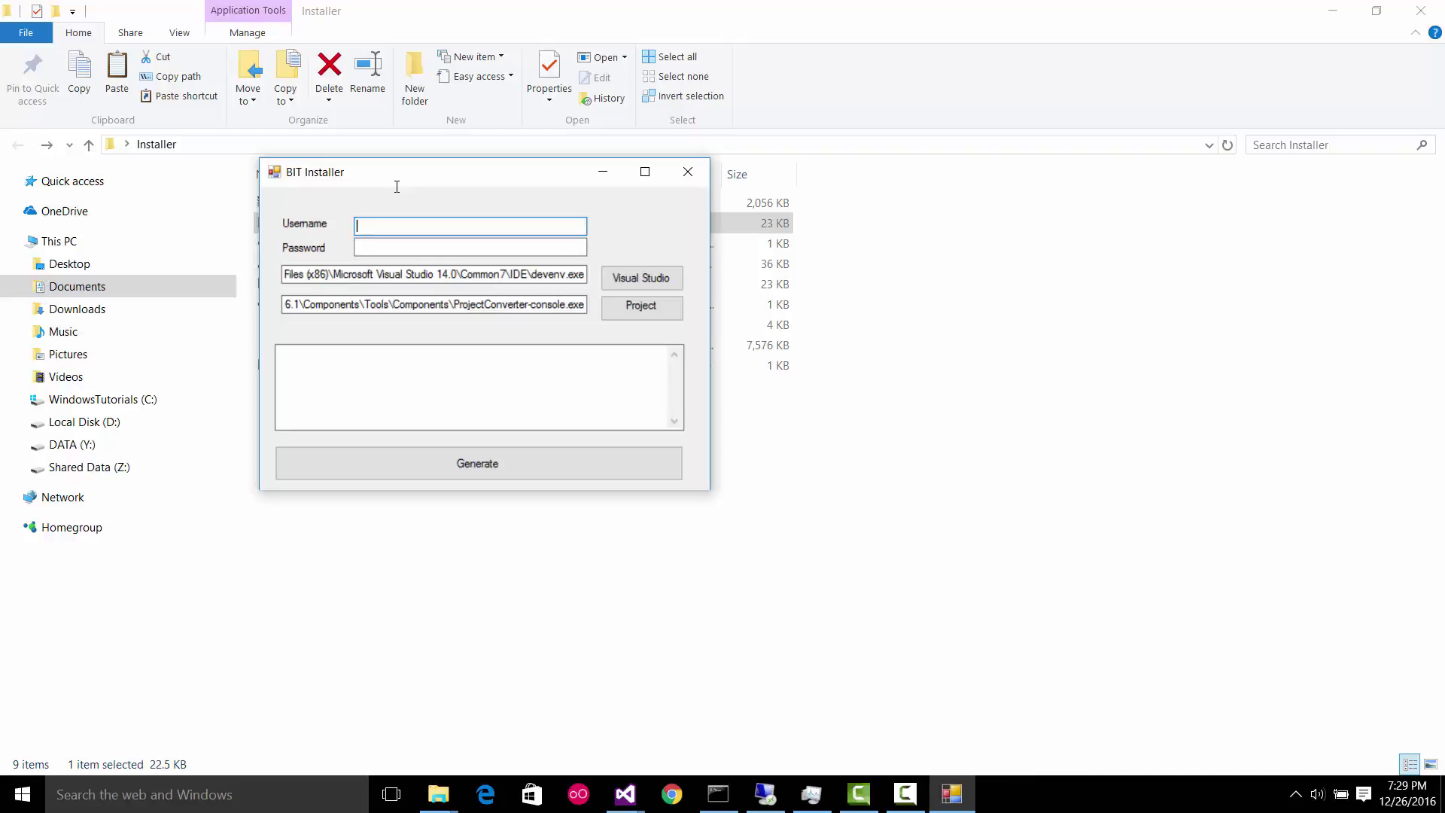
type("Joche")
key("Tab")
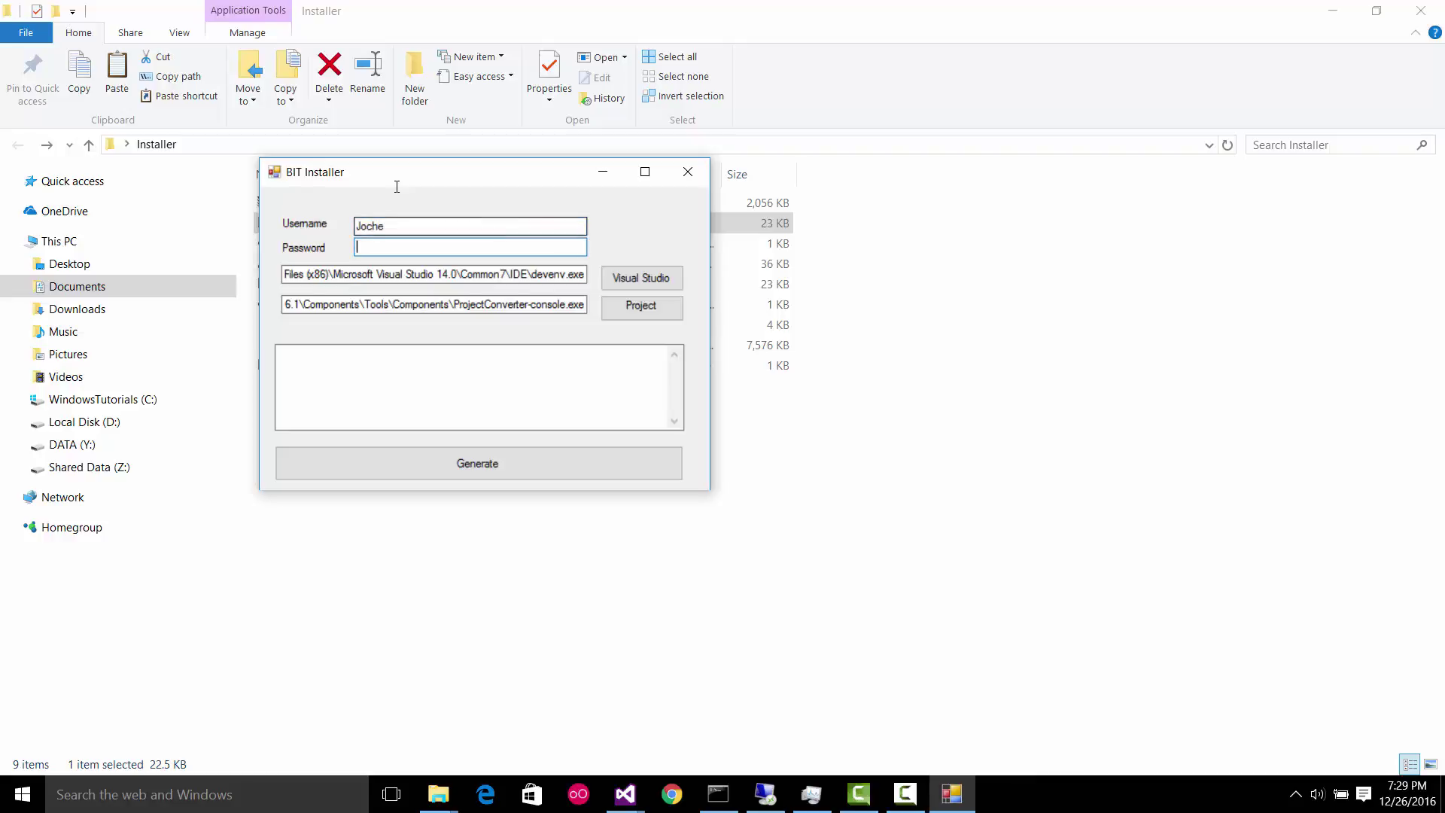
type("•••••")
key("Tab")
key("Tab")
key("Tab")
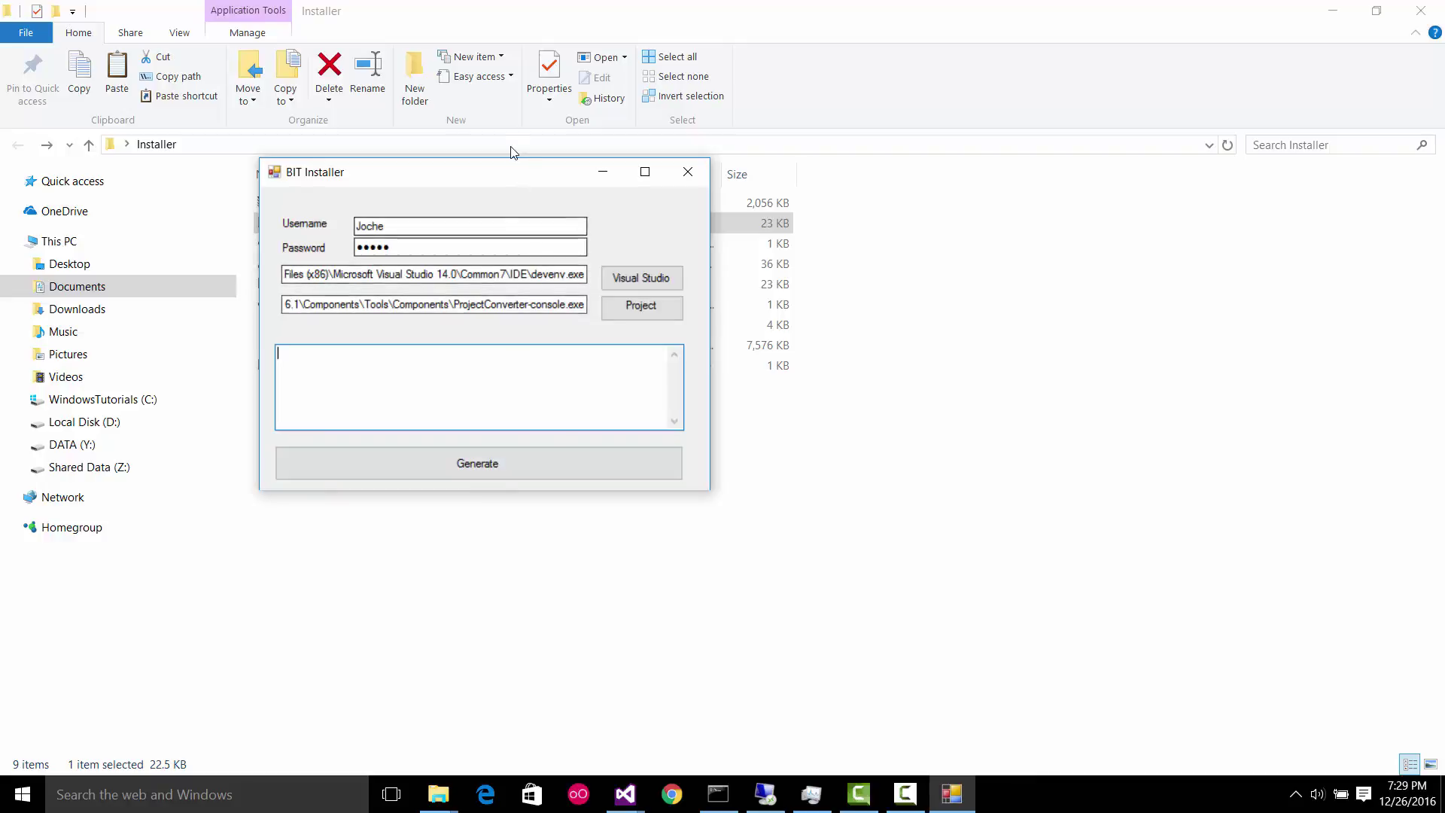
Move the installer window aside, check the BITFrameworks folder in Documents, and return to the installer.
left_click_drag(516, 179, 753, 299)
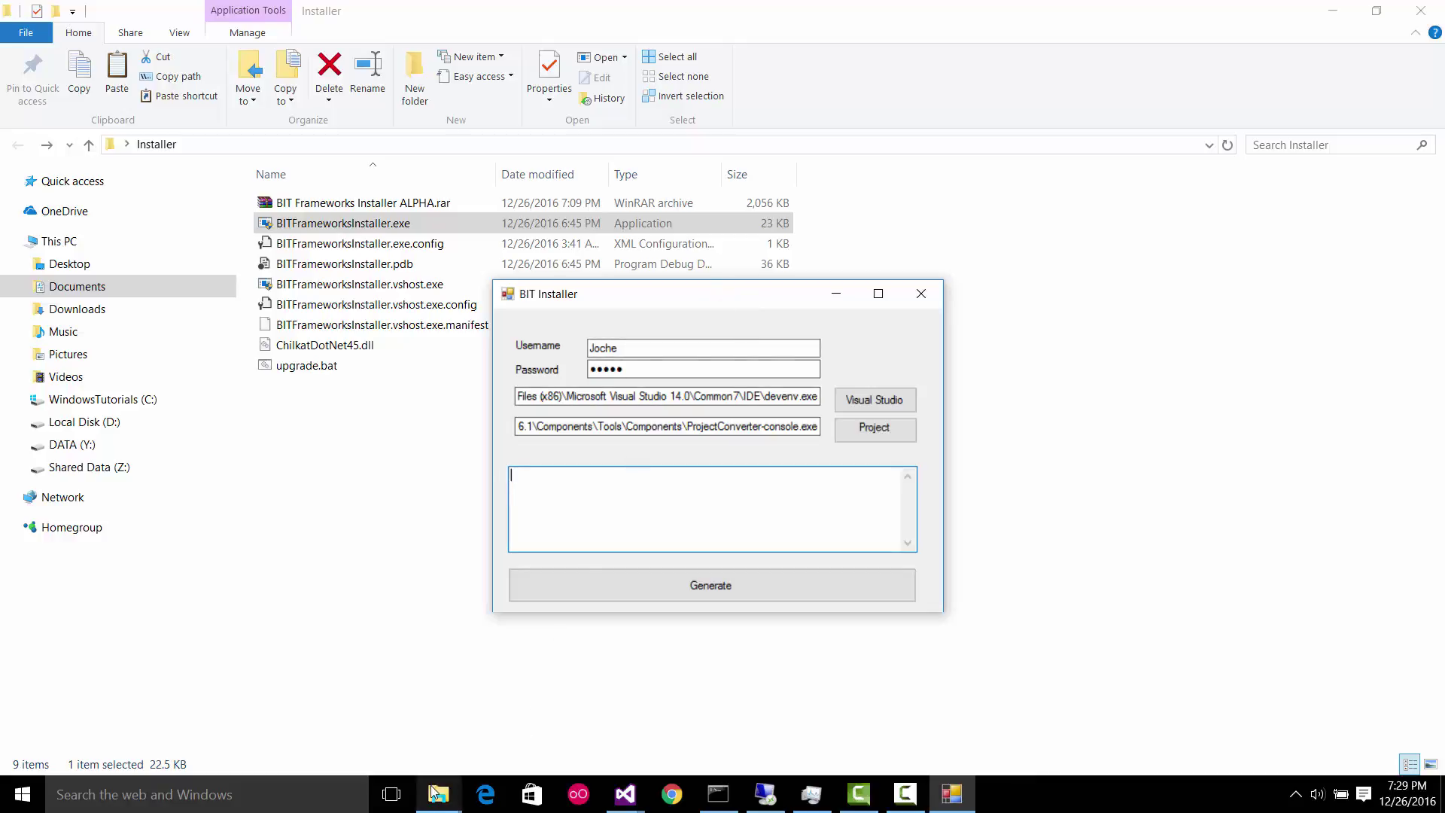
mouse_move(438, 794)
left_click(363, 726)
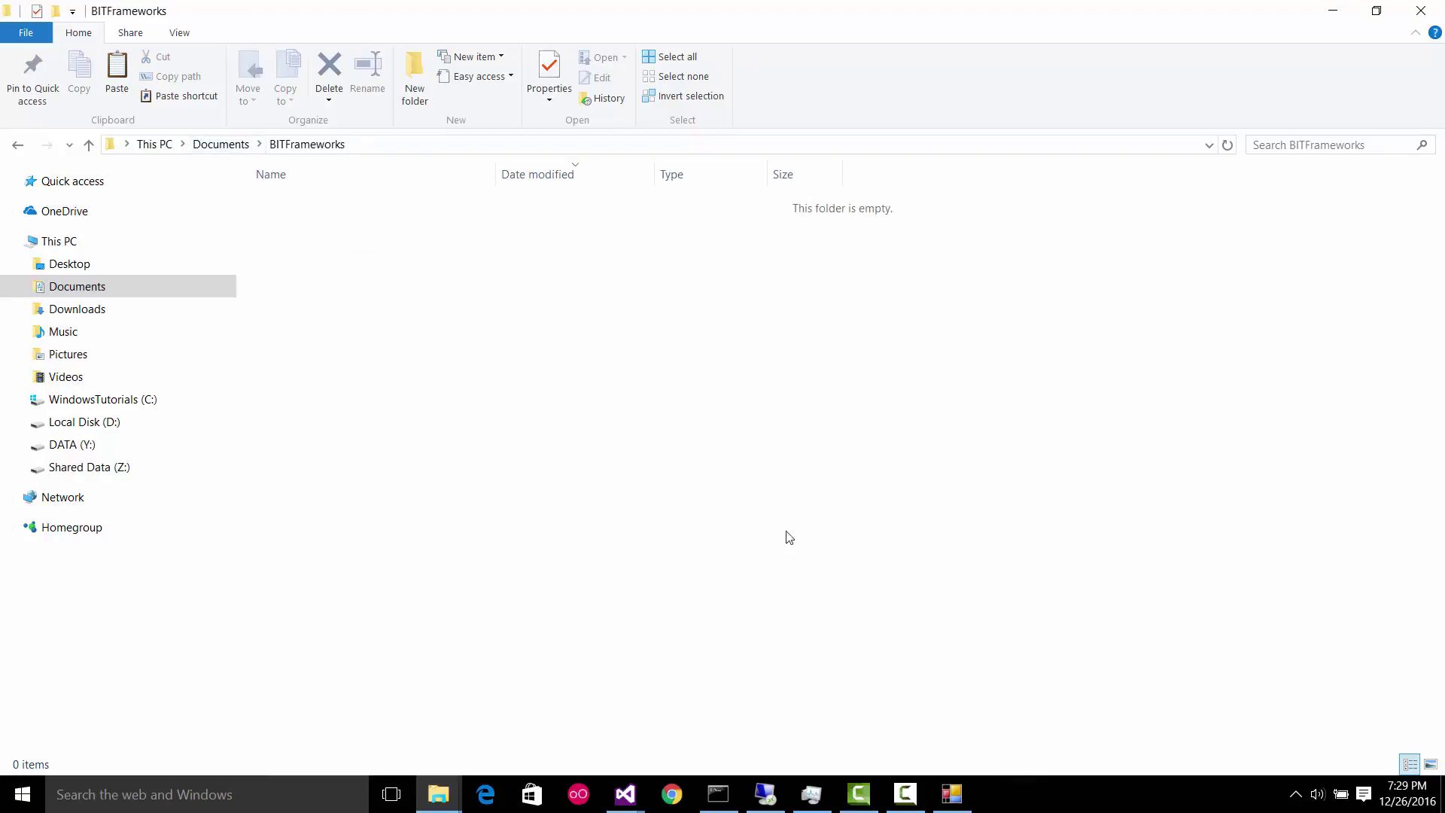
left_click(952, 793)
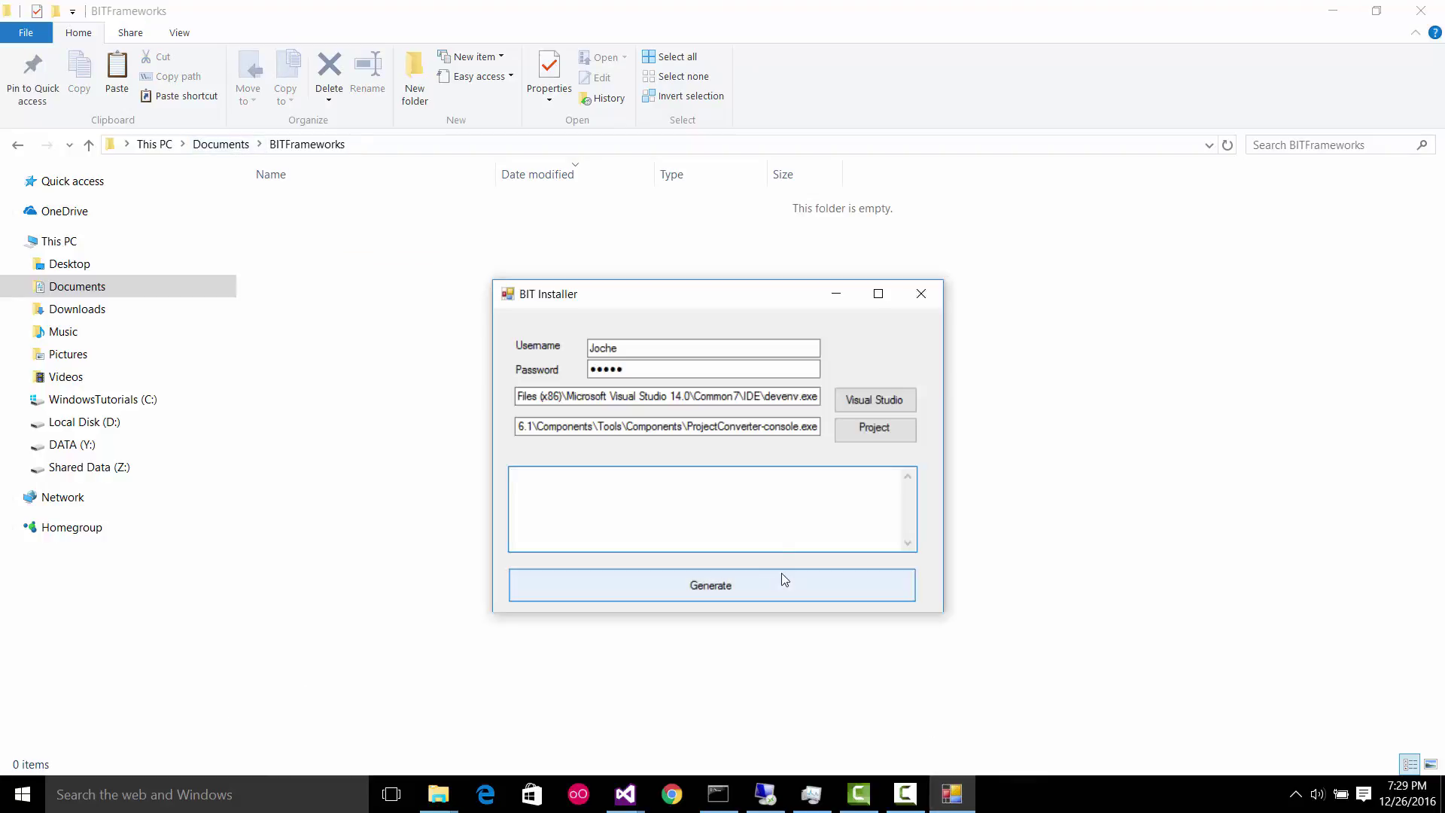
Generate the BIT Frameworks assemblies and minimize the Project Converter and cmd.exe console windows.
left_click(782, 577)
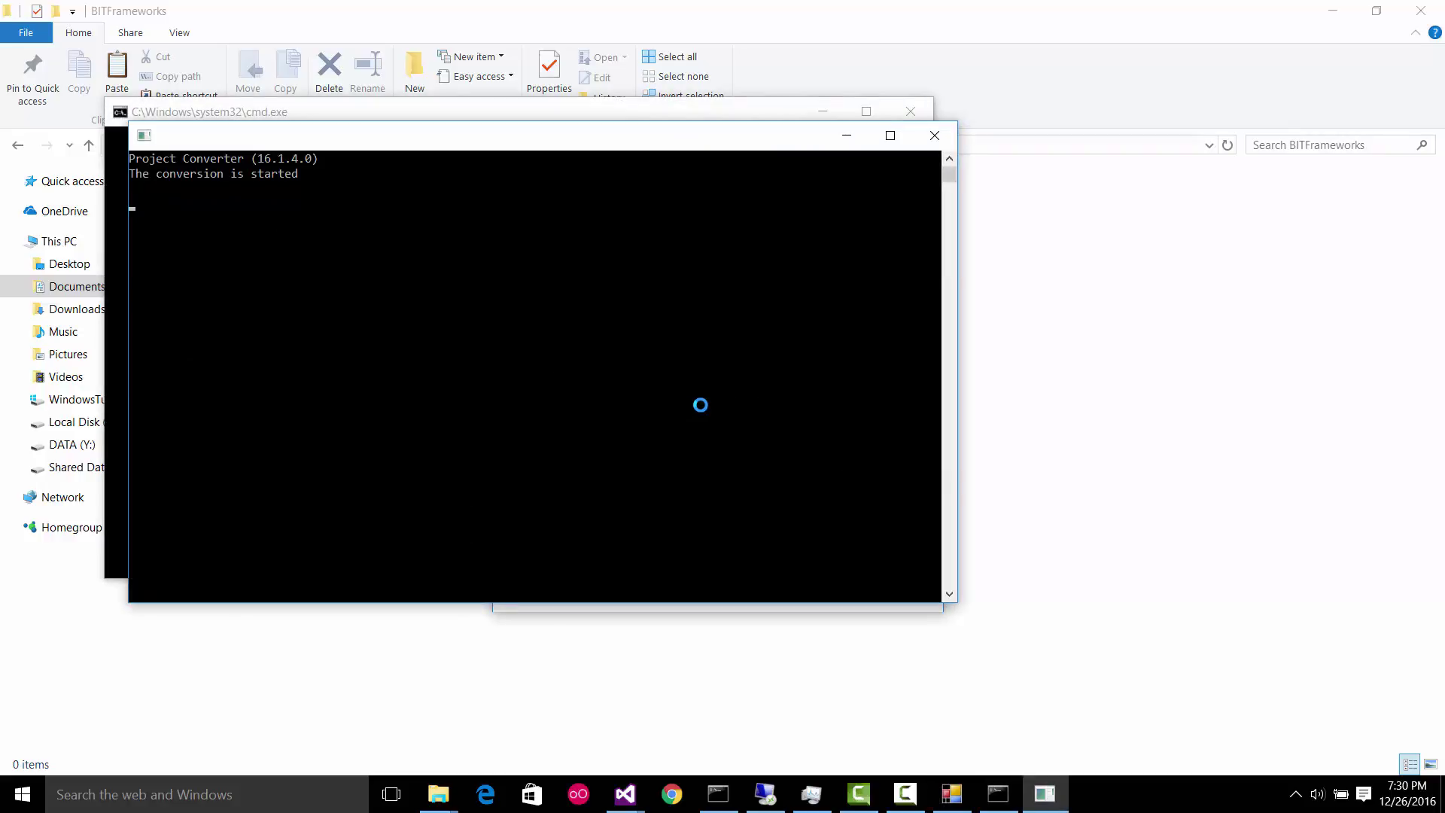
left_click(845, 135)
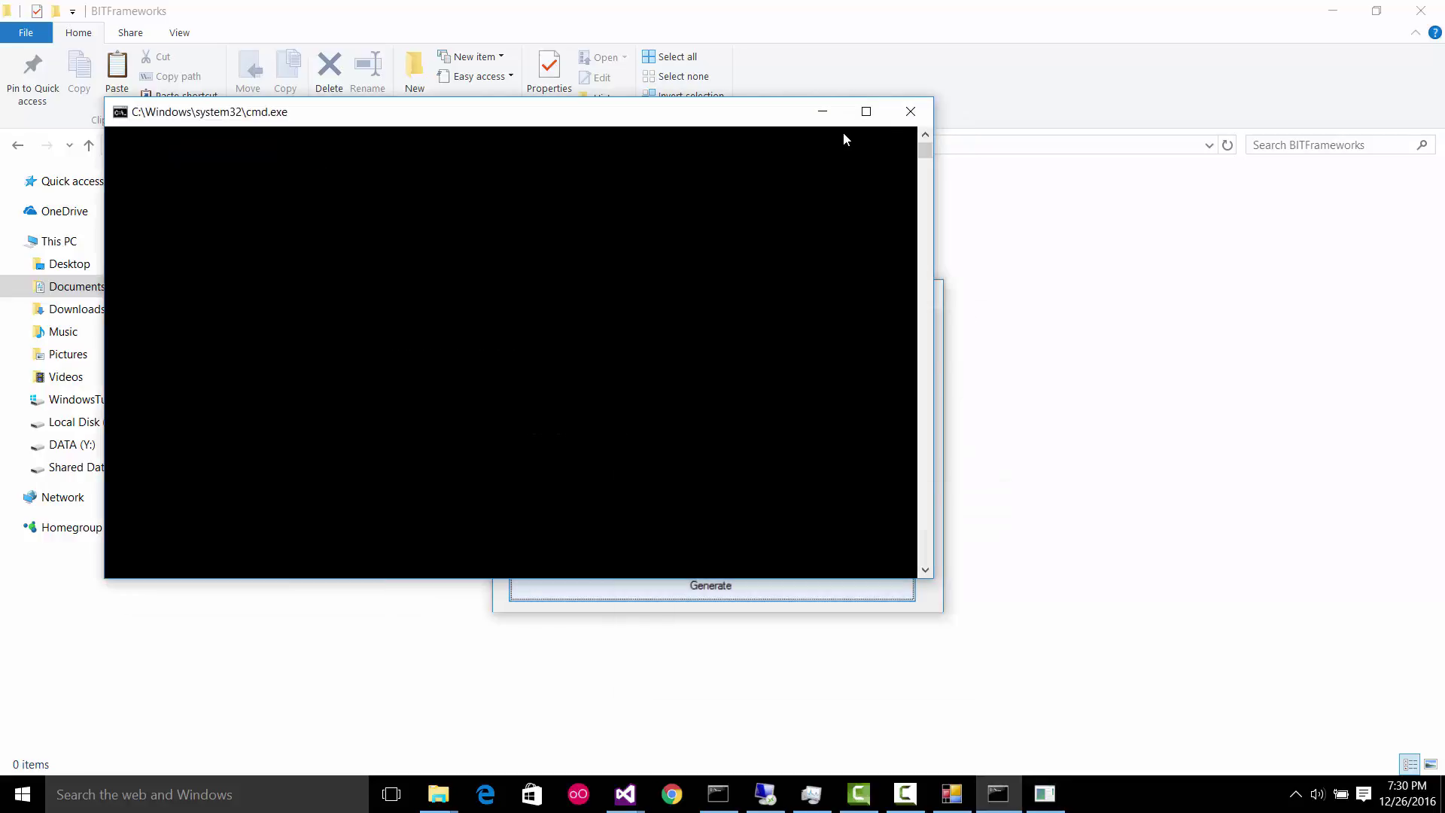
left_click(821, 111)
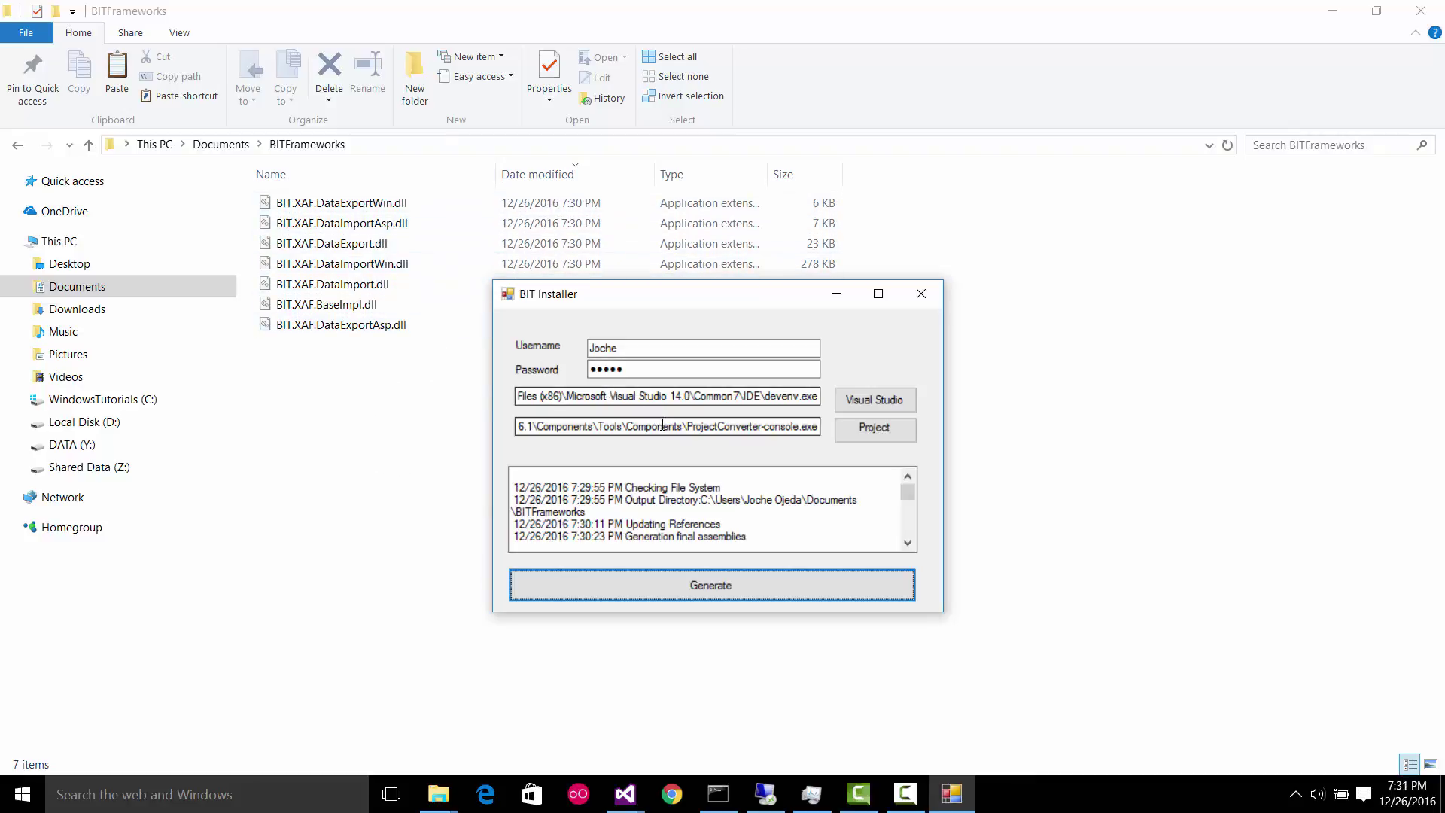
left_click_drag(658, 427, 414, 419)
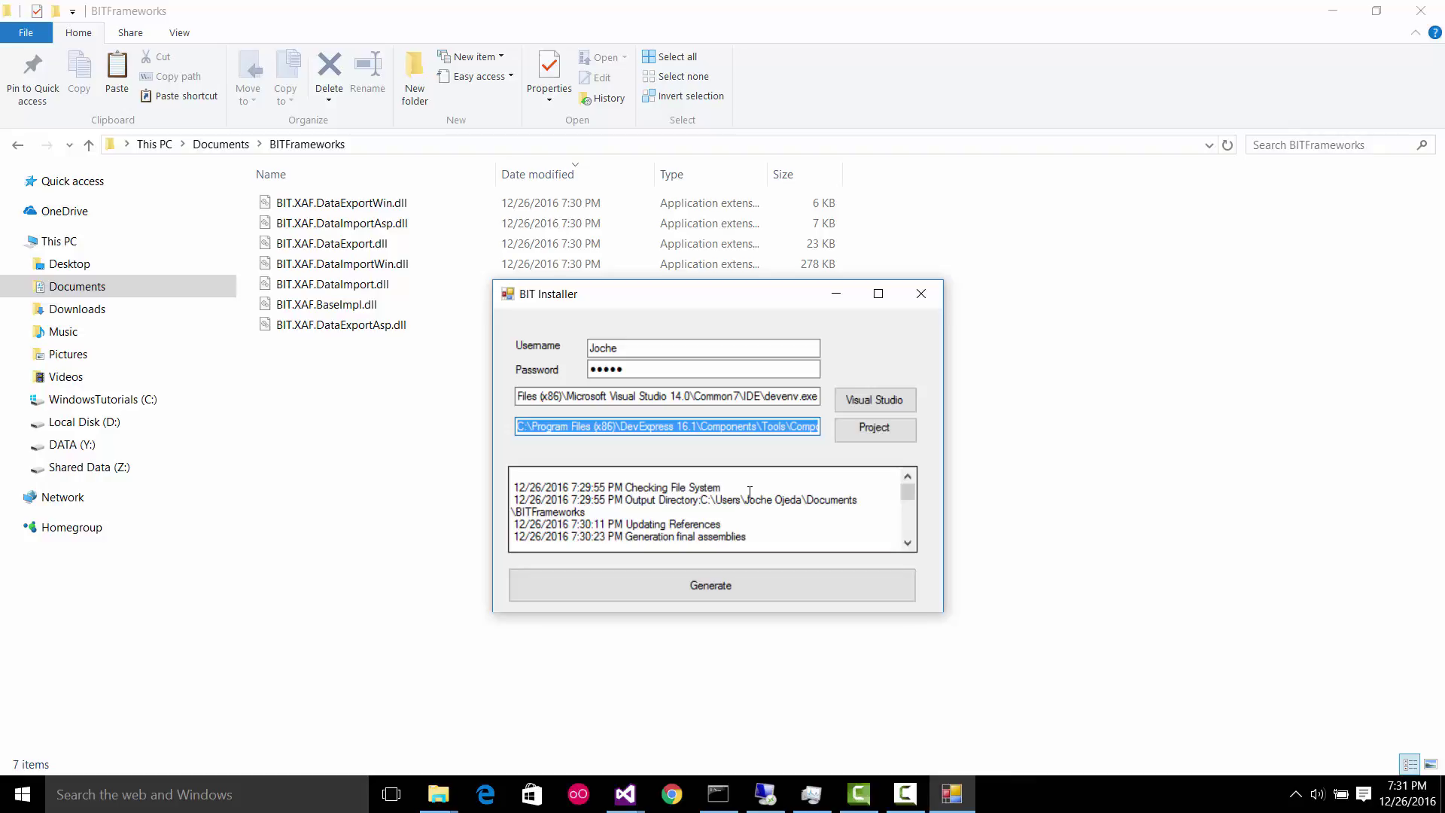
left_click(904, 793)
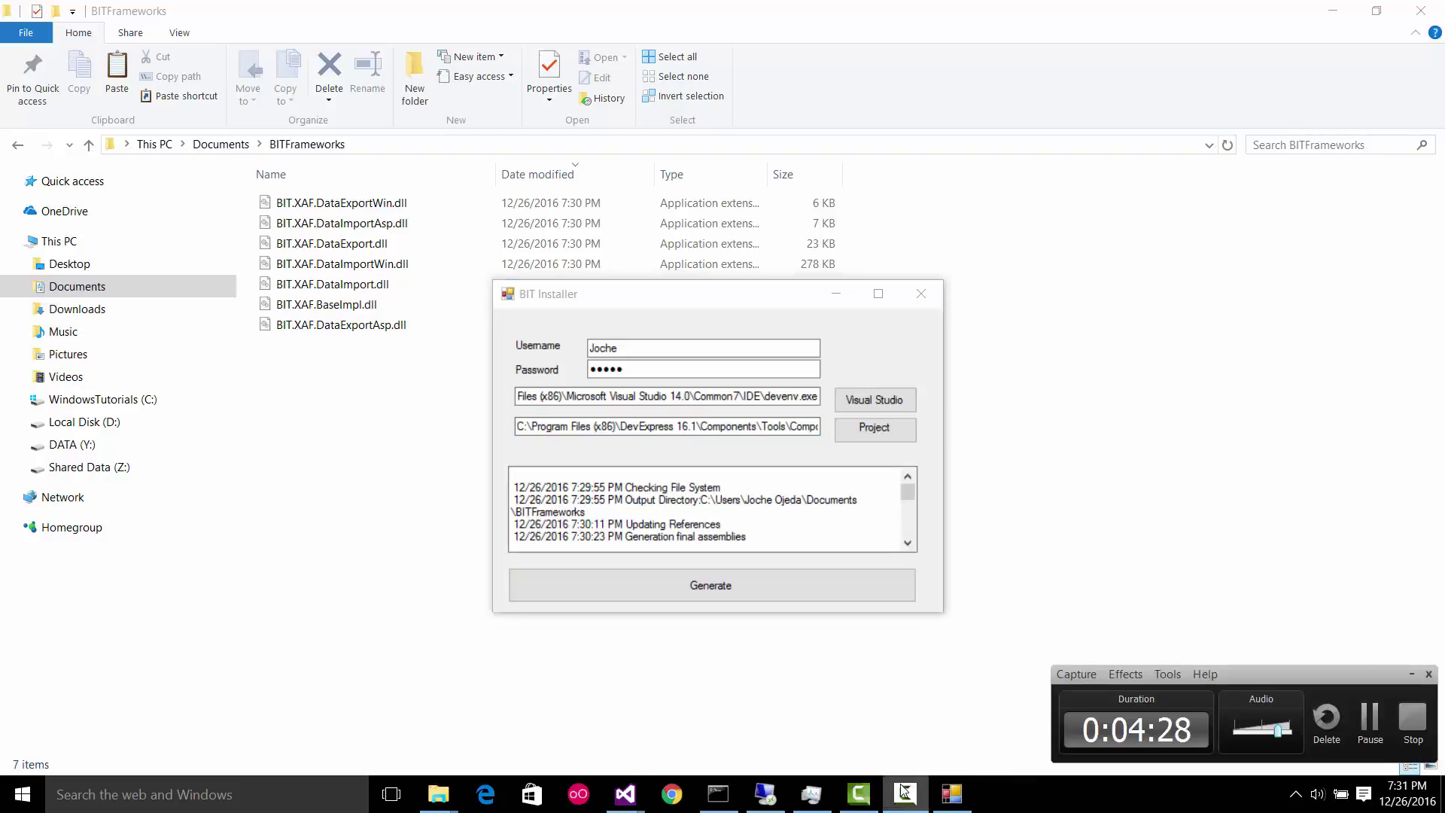